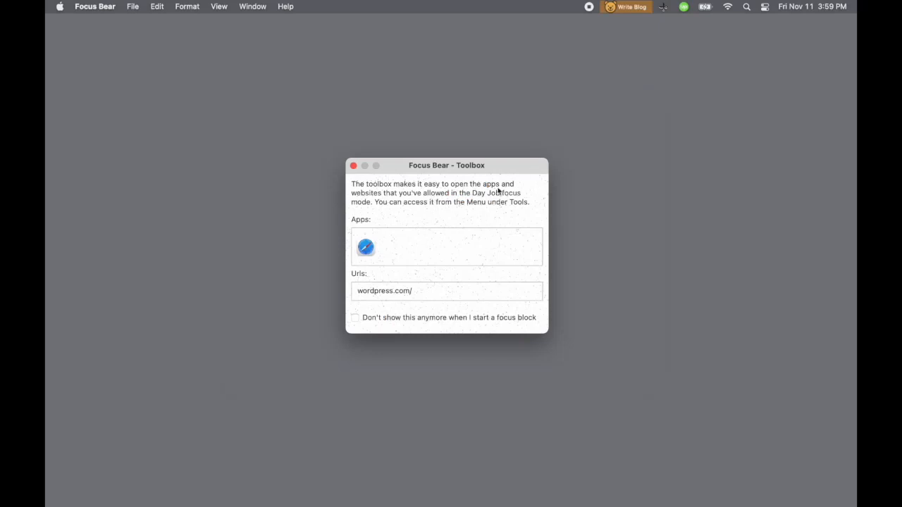
Open wordpress.com from the toolbox, visit facebook.com in a new tab, and answer the focus prompt with "No - I was getting distracted".
{"action": "left_click", "coordinate": [405, 294]}
{"action": "key", "text": "super+t"}
{"action": "type", "text": "facebook.com"}
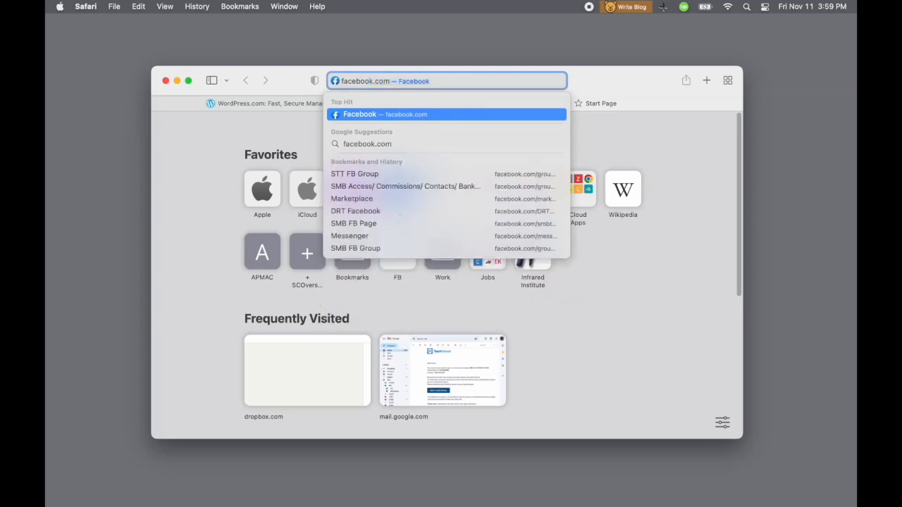
{"action": "key", "text": "Return"}
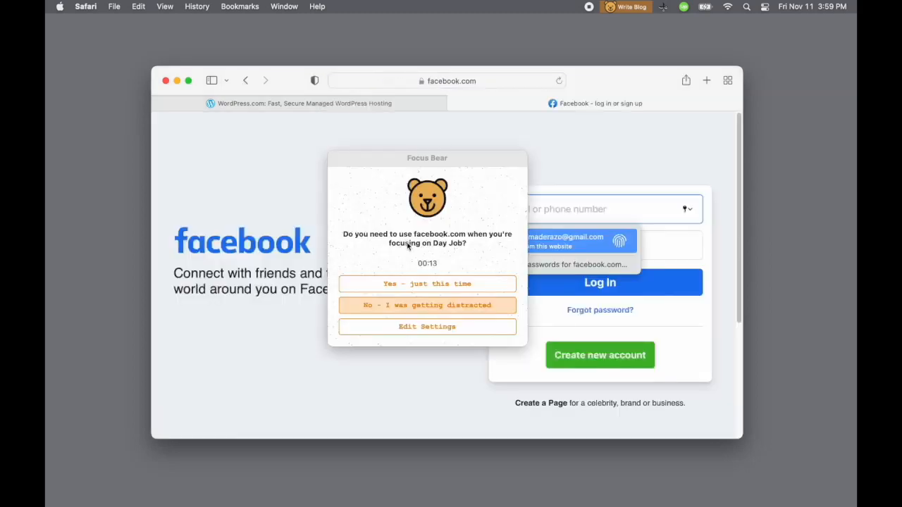
{"action": "left_click", "coordinate": [415, 304]}
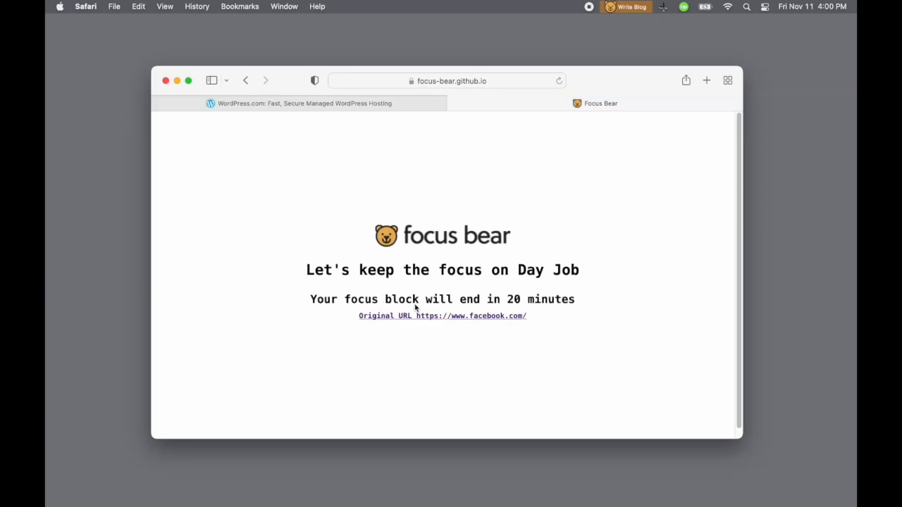
Search the Mac for the Chess app and launch it during the focus block.
{"action": "key", "text": "super+space"}
{"action": "type", "text": "chess"}
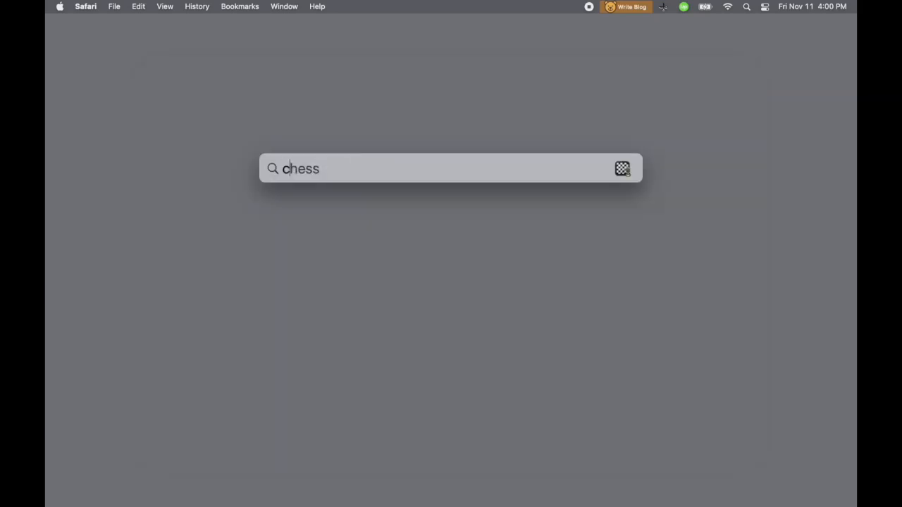
{"action": "key", "text": "Return"}
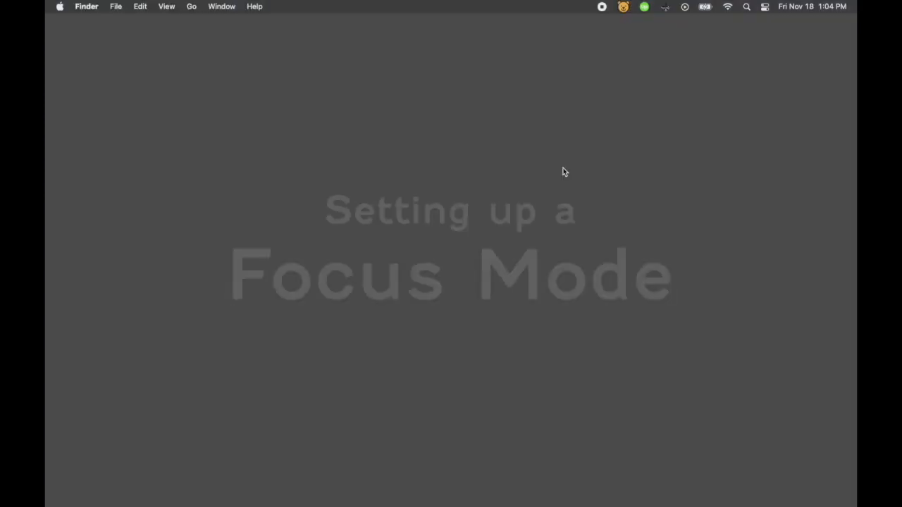
Add a focus mode titled Day Job in the Focus preferences, using Green from the Apple color palette.
{"action": "left_click", "coordinate": [623, 7]}
{"action": "left_click", "coordinate": [608, 82]}
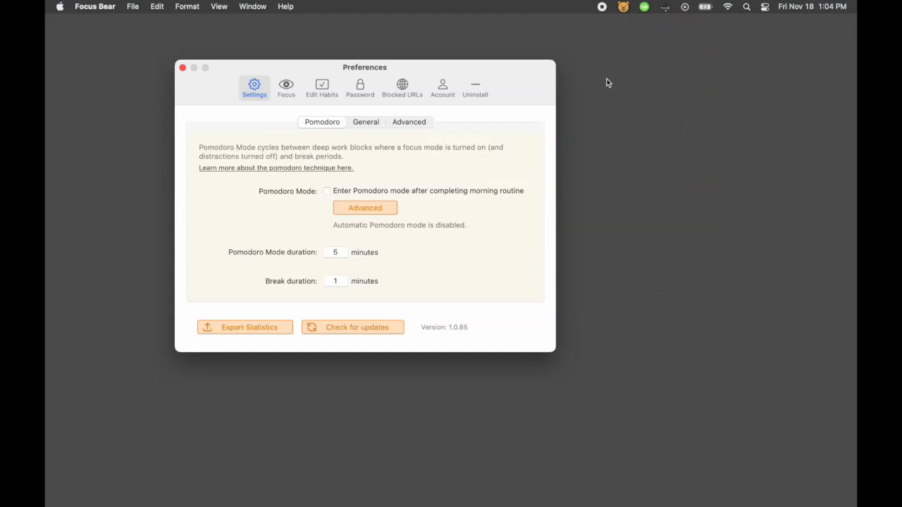
{"action": "left_click", "coordinate": [285, 87]}
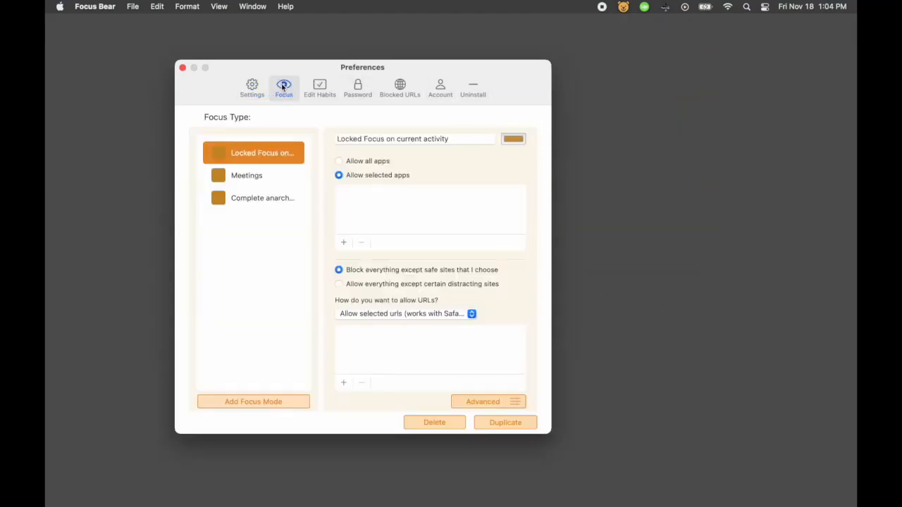
{"action": "left_click", "coordinate": [257, 402]}
{"action": "type", "text": "Day Job"}
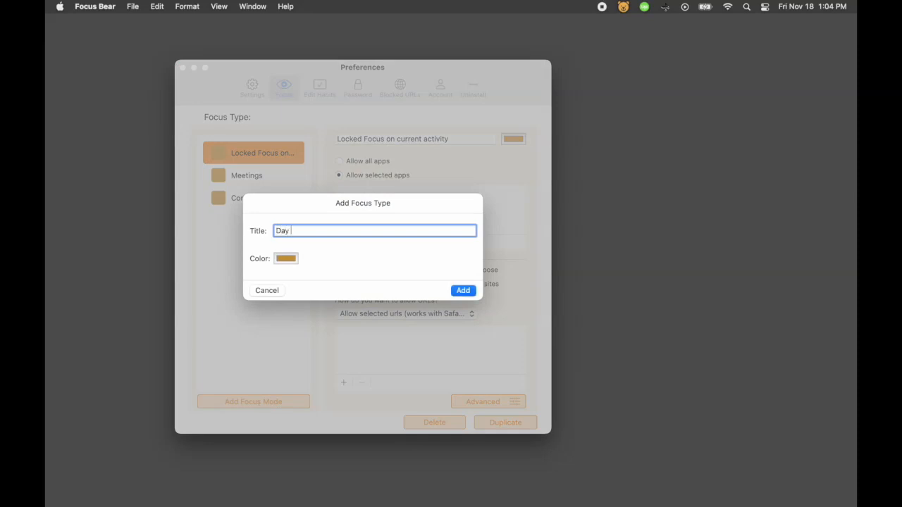
{"action": "left_click", "coordinate": [285, 258]}
{"action": "left_click", "coordinate": [369, 267]}
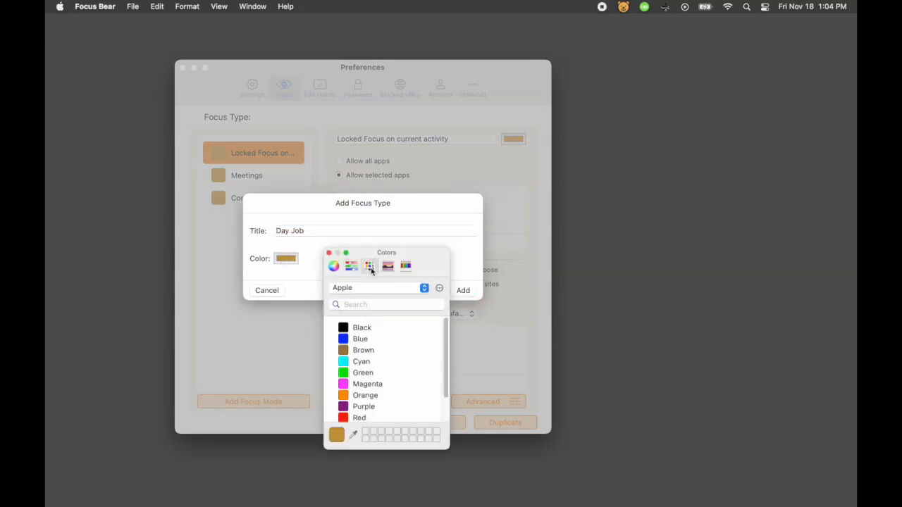
{"action": "left_click", "coordinate": [342, 376]}
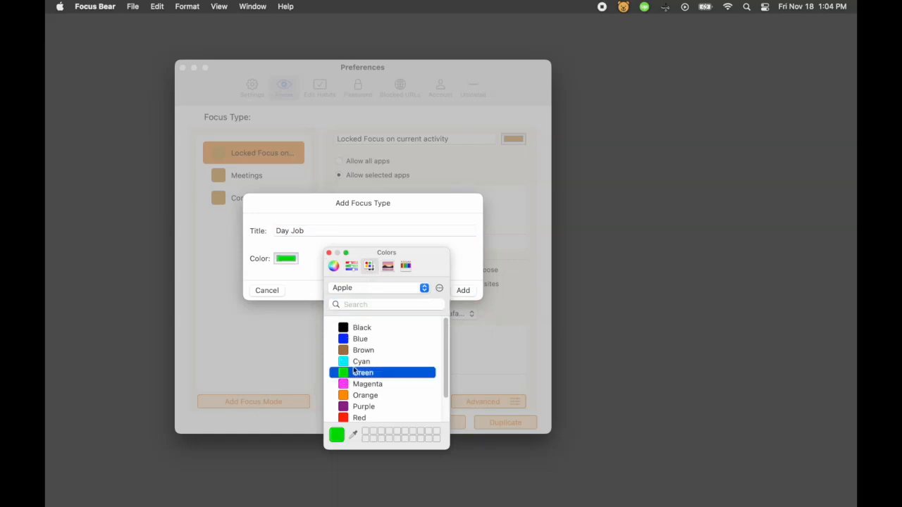
{"action": "left_click", "coordinate": [328, 253]}
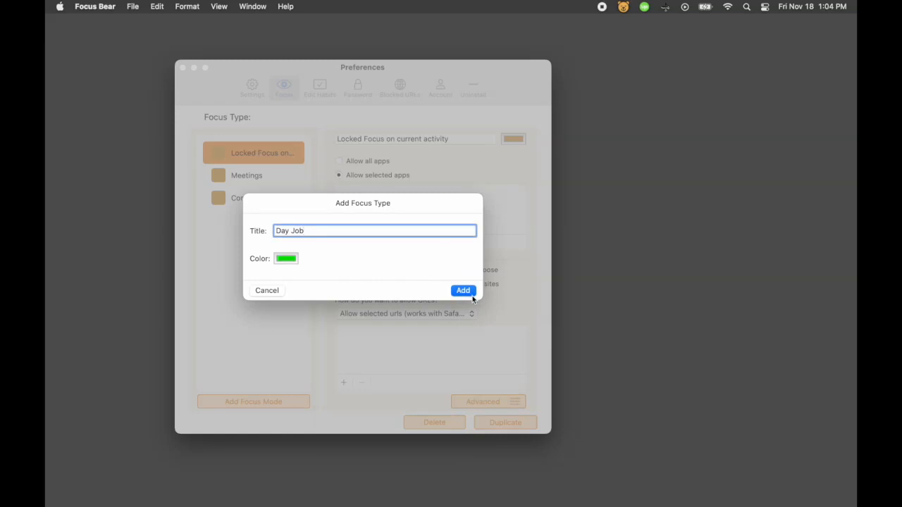
{"action": "left_click", "coordinate": [463, 290]}
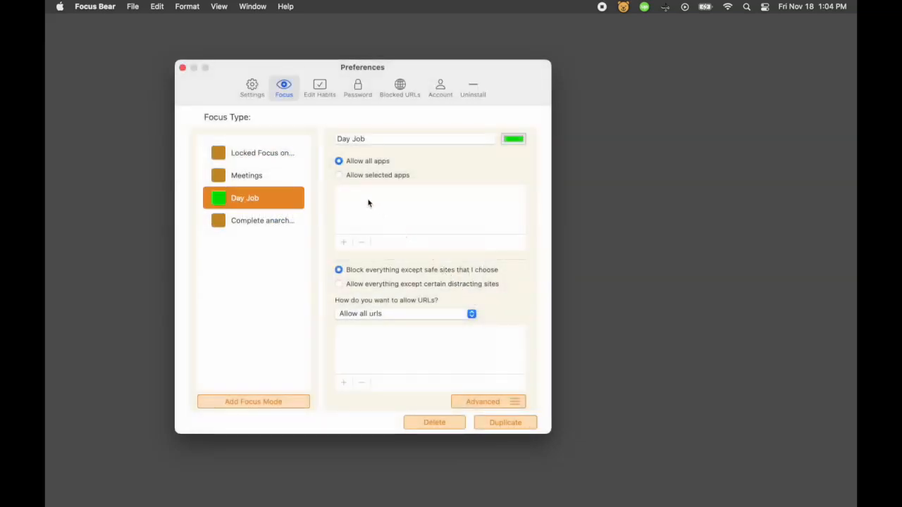
Restrict the Day Job focus mode to selected apps and add Safari as an allowed app.
{"action": "left_click", "coordinate": [339, 176]}
{"action": "left_click", "coordinate": [343, 243]}
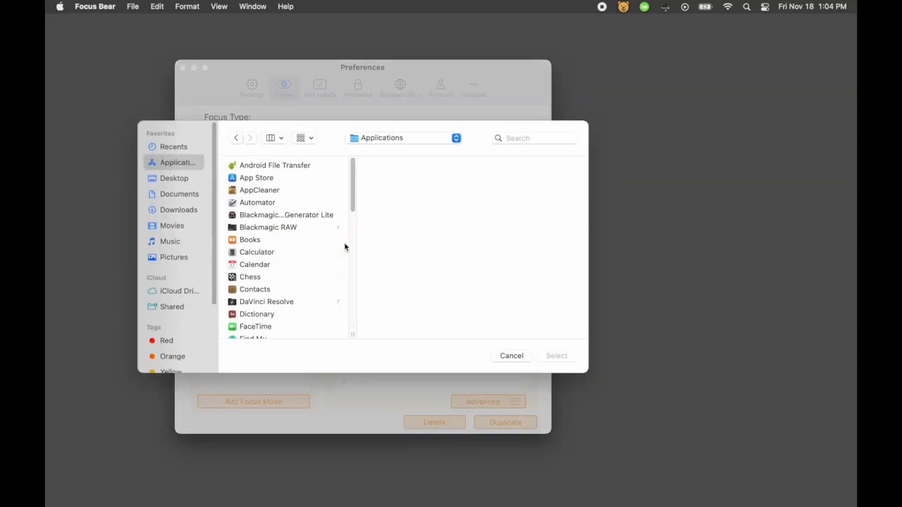
{"action": "left_click", "coordinate": [522, 139]}
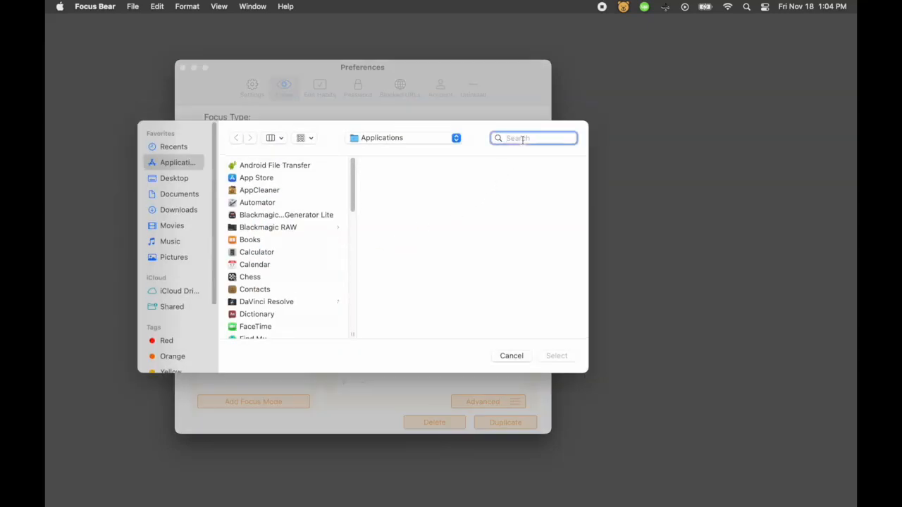
{"action": "type", "text": "Safari"}
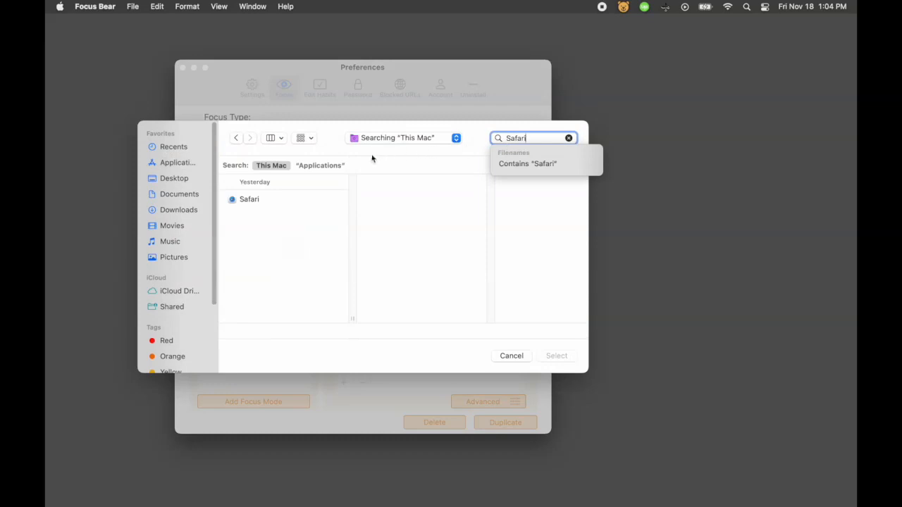
{"action": "left_click", "coordinate": [269, 202]}
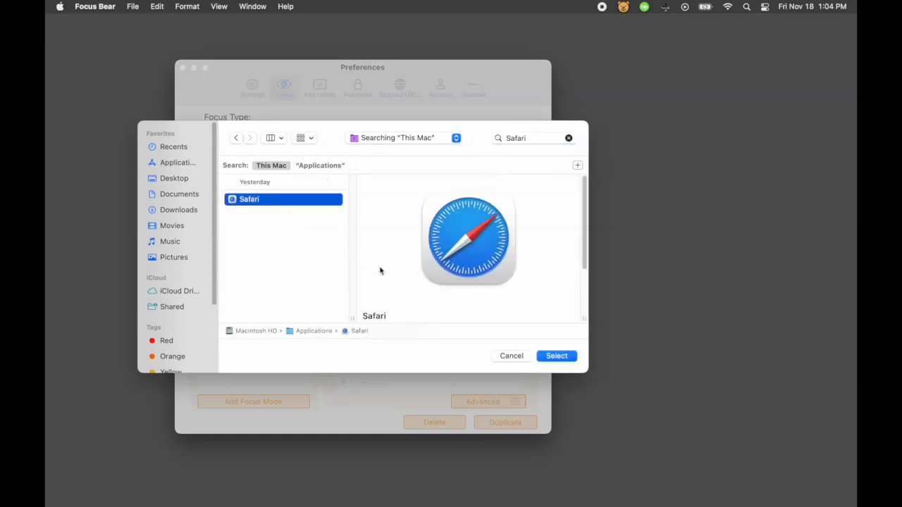
{"action": "left_click", "coordinate": [556, 356]}
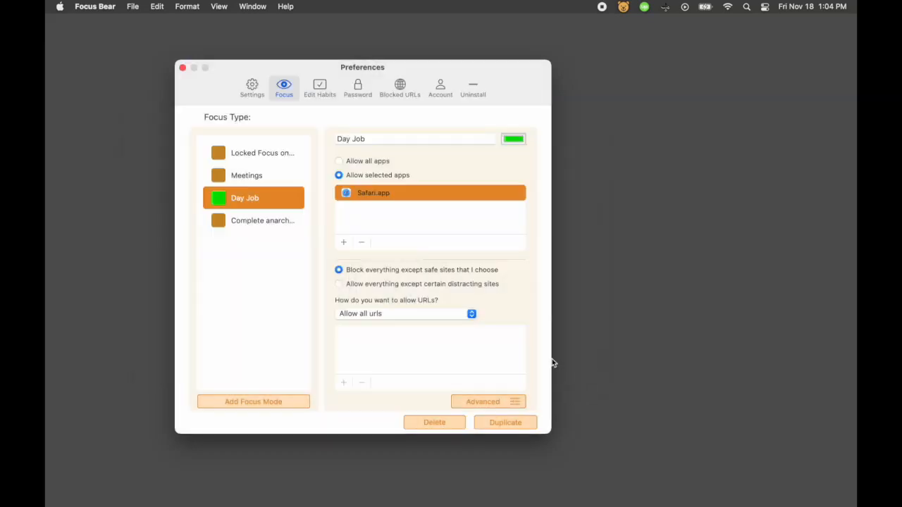
Limit Day Job to selected URLs, add wordpress.com as an allowed site, and close the preferences.
{"action": "left_click", "coordinate": [447, 318]}
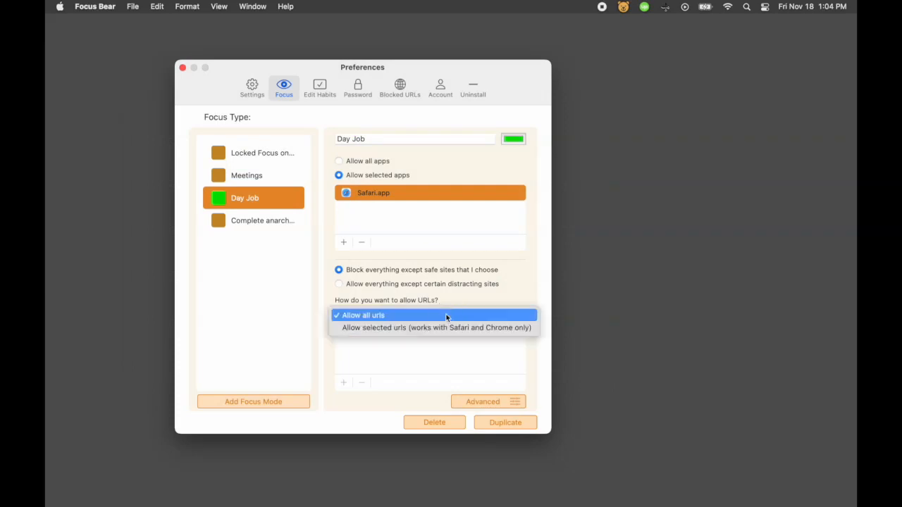
{"action": "left_click", "coordinate": [445, 328]}
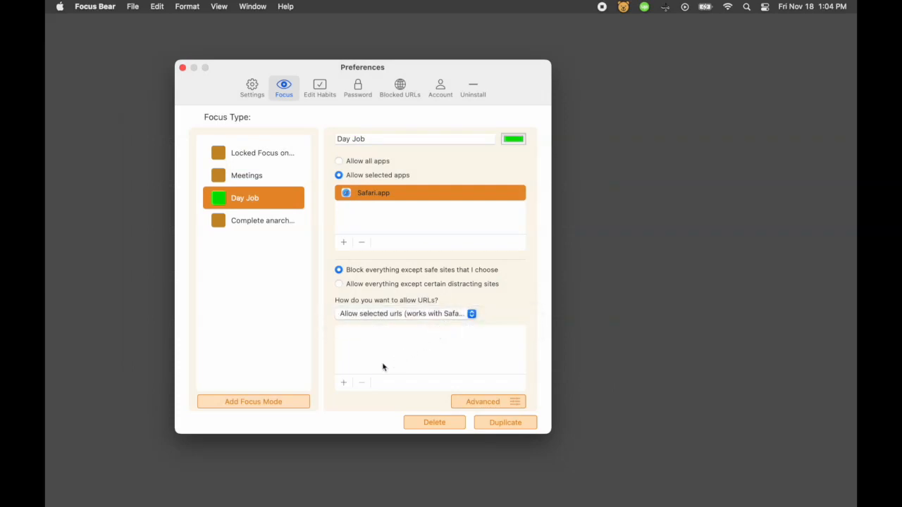
{"action": "left_click", "coordinate": [345, 383]}
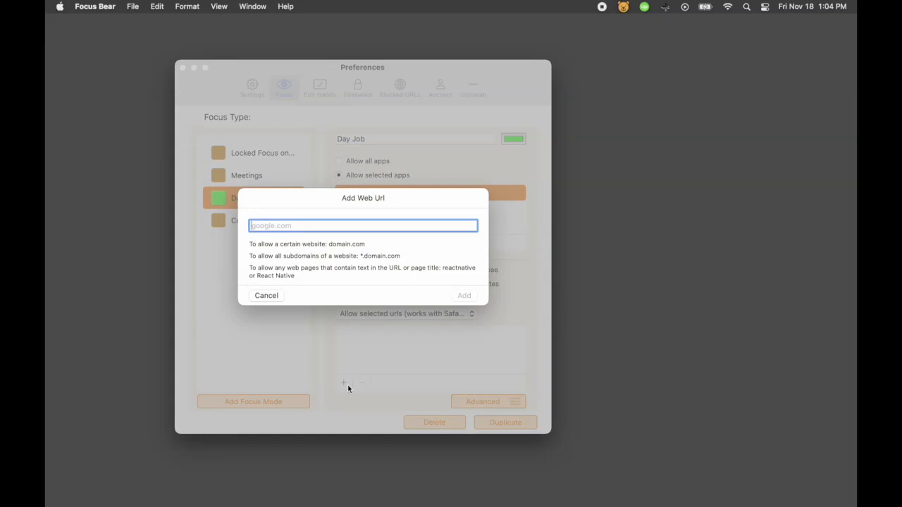
{"action": "type", "text": "wordpress.com"}
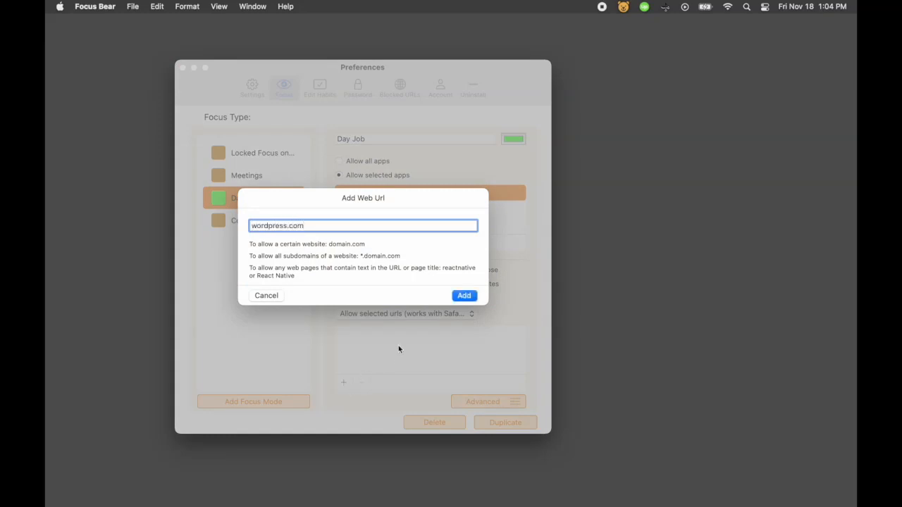
{"action": "left_click", "coordinate": [463, 296]}
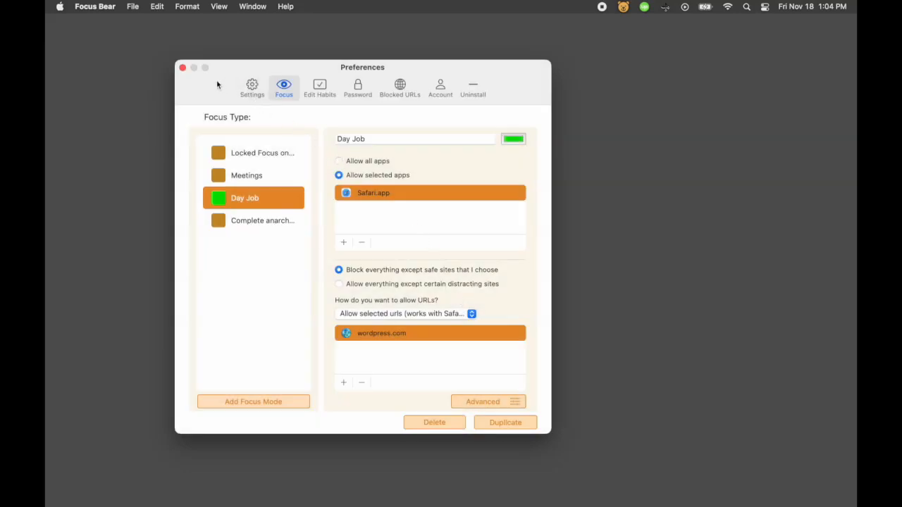
{"action": "left_click", "coordinate": [183, 68]}
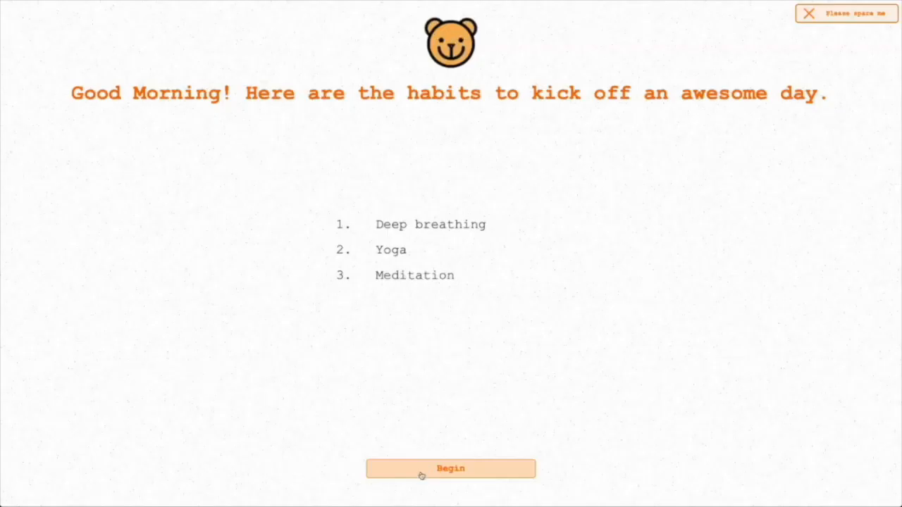
Begin the morning habit routine with its focusing exercise and unlock the machine once Meditation is finished.
{"action": "left_click", "coordinate": [421, 476]}
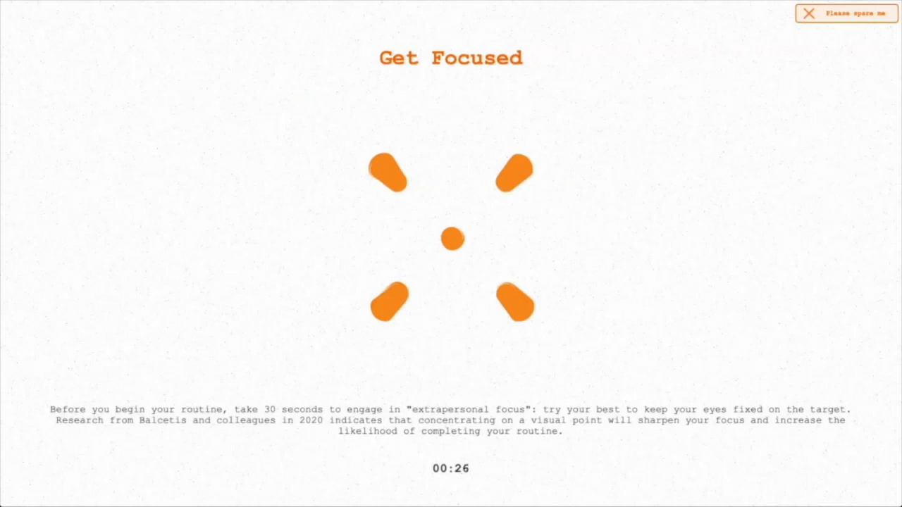
{"action": "left_click", "coordinate": [453, 471]}
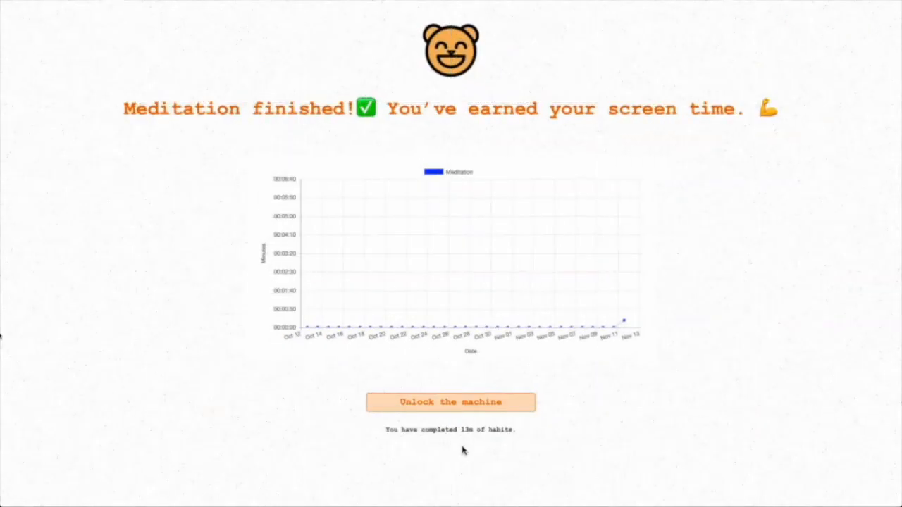
{"action": "left_click", "coordinate": [445, 399]}
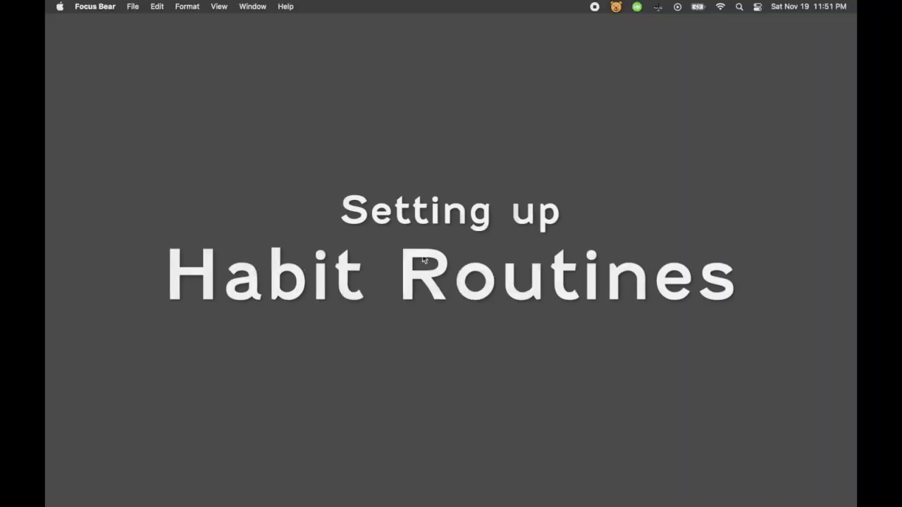
Open the Edit Habits preferences and select the hour values of the startup and shutdown times.
{"action": "left_click", "coordinate": [616, 8]}
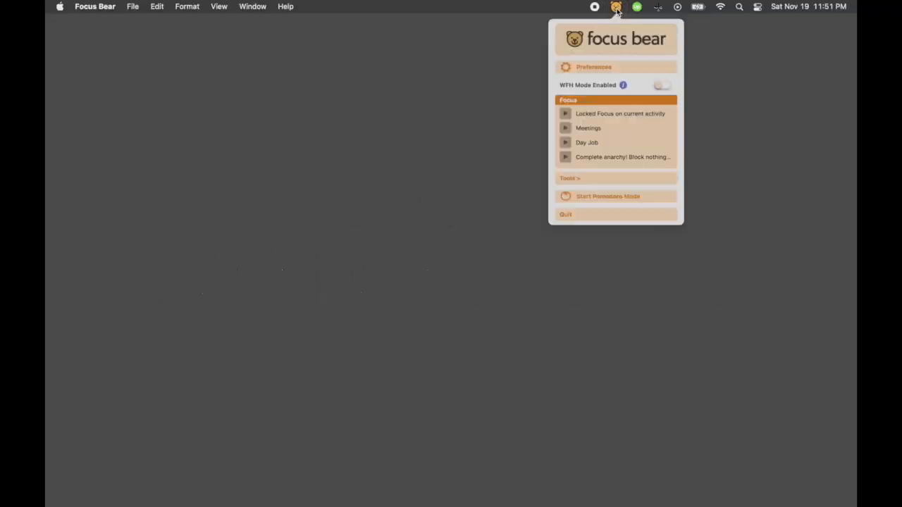
{"action": "left_click", "coordinate": [588, 80]}
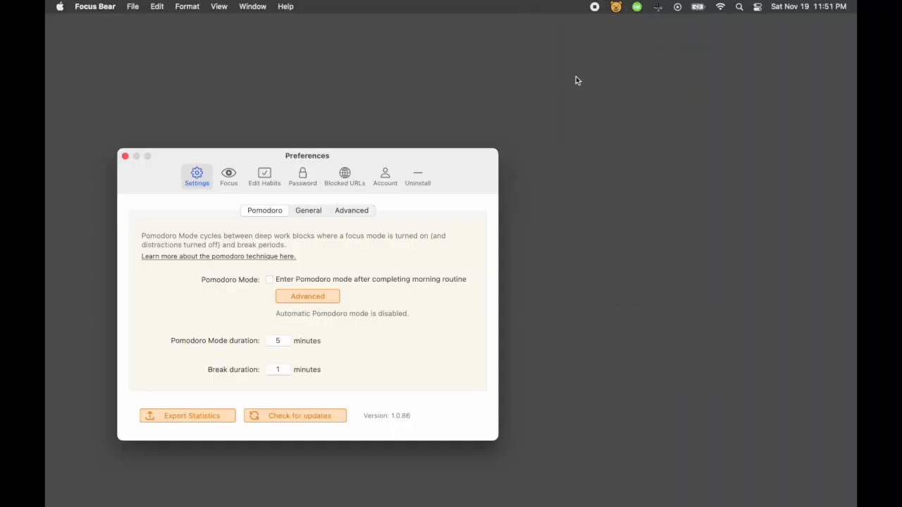
{"action": "left_click", "coordinate": [272, 176]}
{"action": "left_click_drag", "start_coordinate": [274, 175], "coordinate": [325, 78]}
{"action": "left_click", "coordinate": [343, 177]}
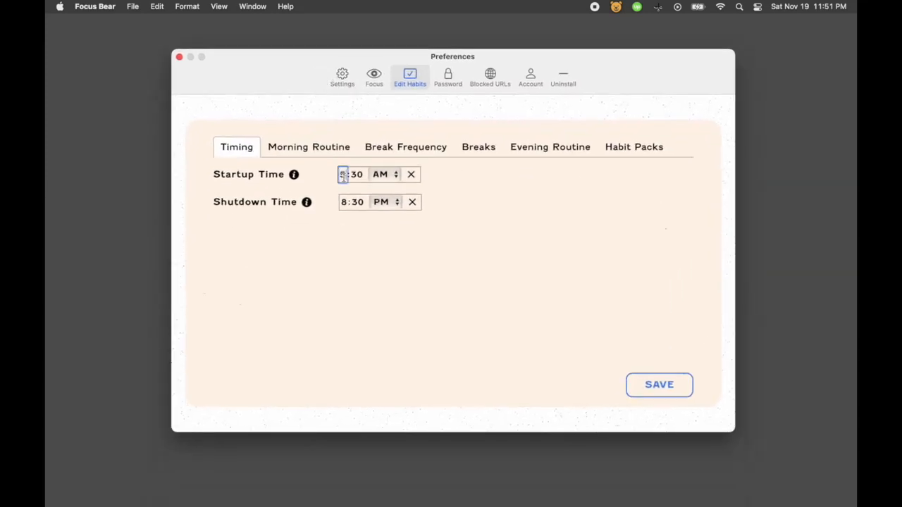
{"action": "left_click", "coordinate": [344, 202]}
Set the morning routine durations to 3 minutes for Deep breathing and 5 minutes for Yoga.
{"action": "left_click", "coordinate": [317, 150]}
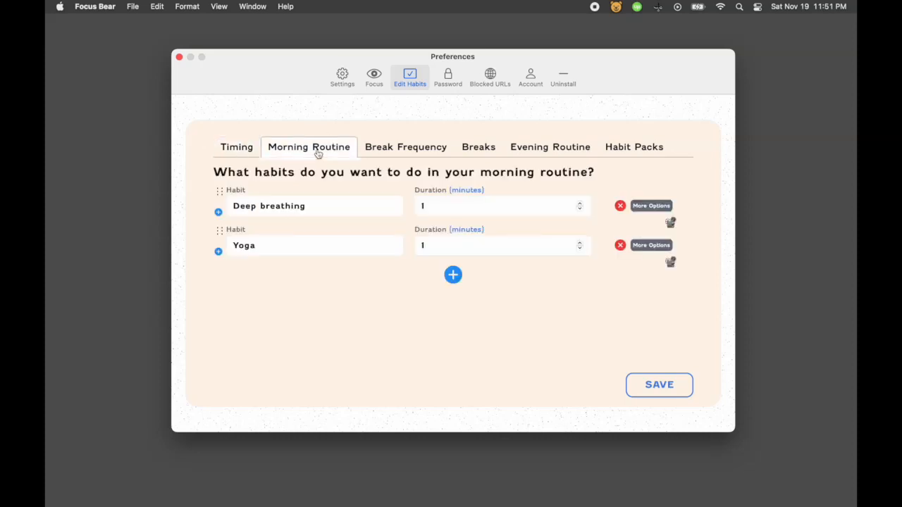
{"action": "double_click", "coordinate": [411, 204]}
{"action": "type", "text": "3"}
{"action": "double_click", "coordinate": [412, 246]}
{"action": "type", "text": "5"}
Add a third habit named Meditation to the morning routine.
{"action": "left_click", "coordinate": [453, 275]}
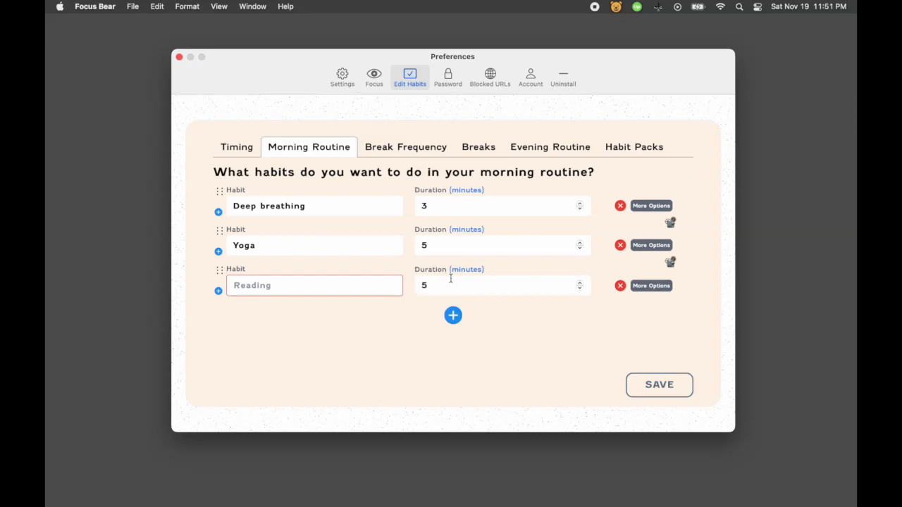
{"action": "left_click", "coordinate": [366, 283]}
{"action": "type", "text": "Meditation"}
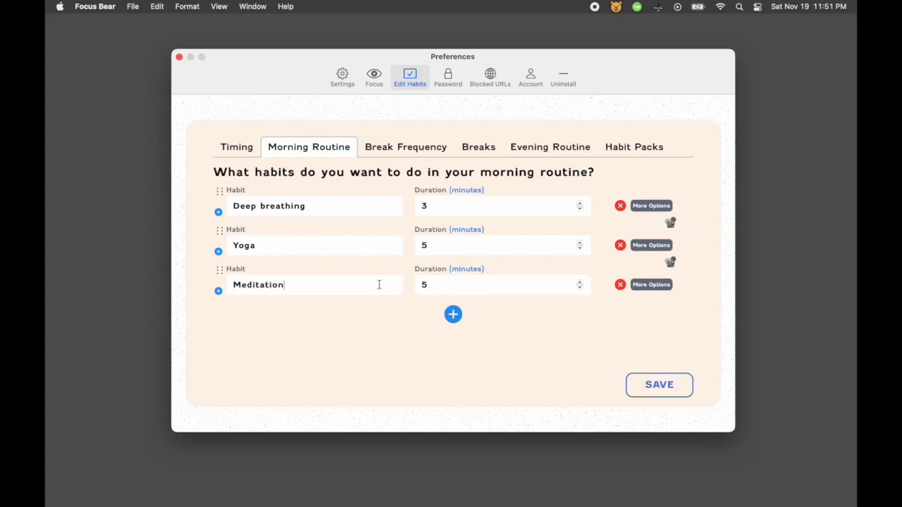
Open the YouTube URL list in the Meditation habit's options and copy the 5 minute Meditation video's address from Chrome.
{"action": "left_click", "coordinate": [642, 288]}
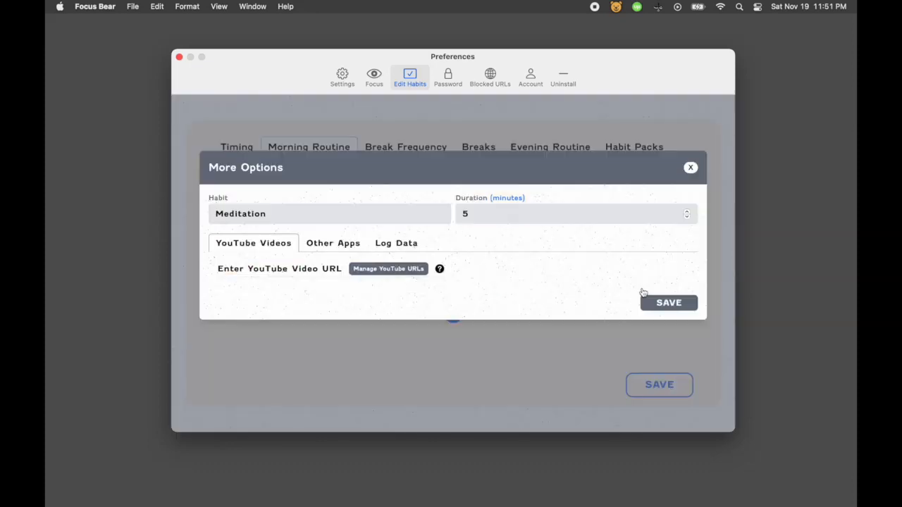
{"action": "left_click", "coordinate": [386, 274]}
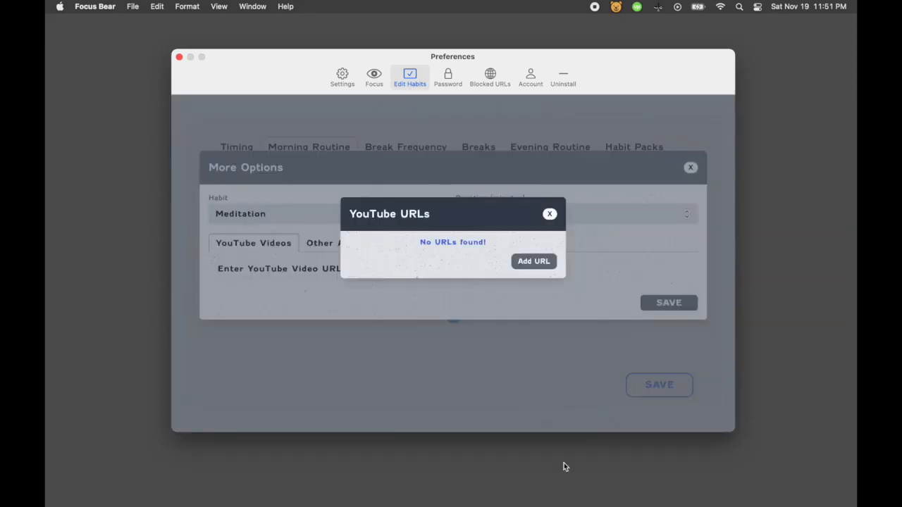
{"action": "left_click", "coordinate": [670, 483]}
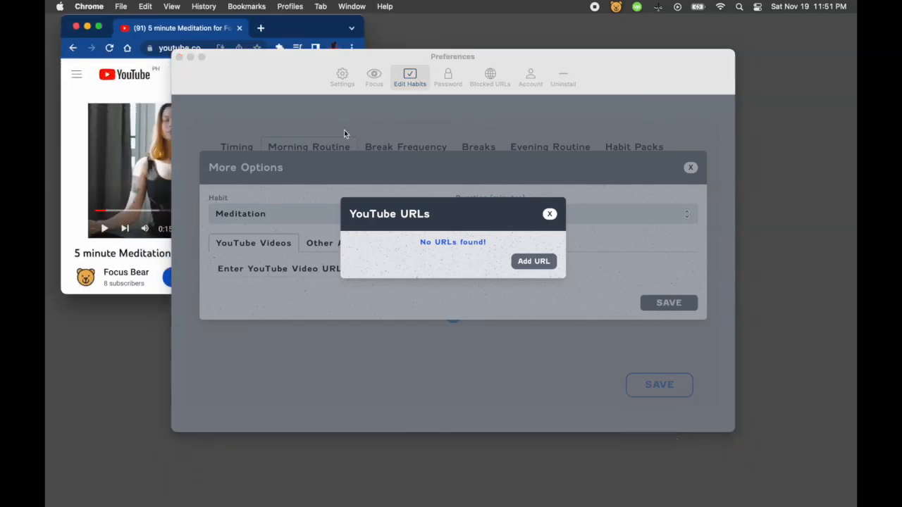
{"action": "left_click_drag", "start_coordinate": [296, 63], "coordinate": [483, 209]}
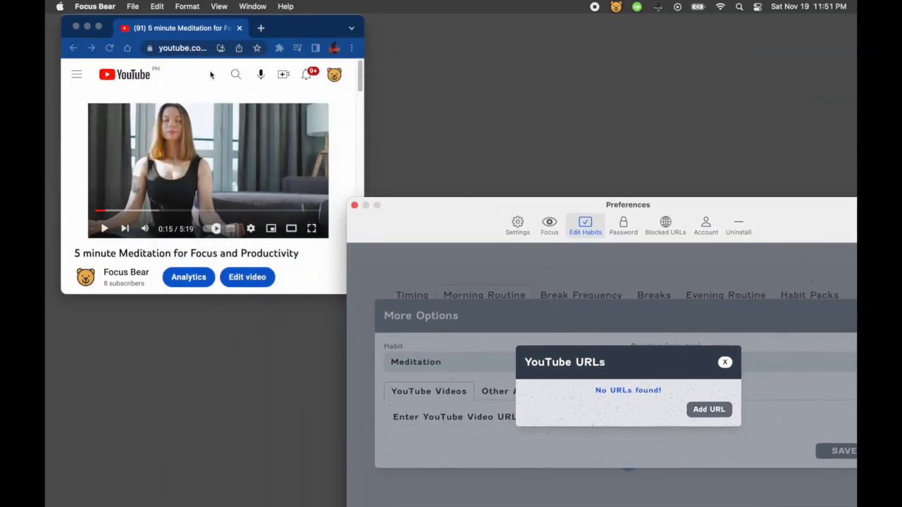
{"action": "left_click", "coordinate": [183, 48]}
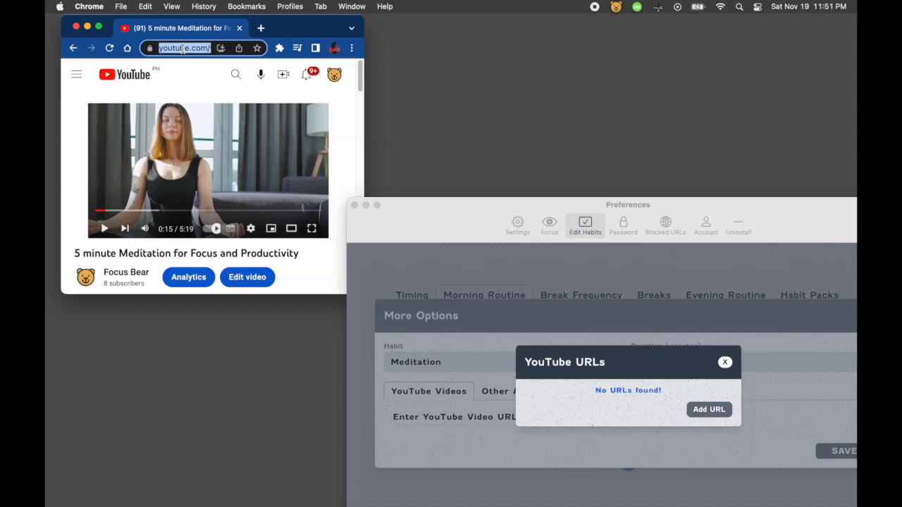
{"action": "right_click", "coordinate": [182, 48]}
{"action": "left_click", "coordinate": [208, 142]}
Return to Focus Bear, add the copied link as the Meditation habit's YouTube URL and save its options.
{"action": "left_click_drag", "start_coordinate": [435, 216], "coordinate": [204, 60]}
{"action": "left_click", "coordinate": [474, 250]}
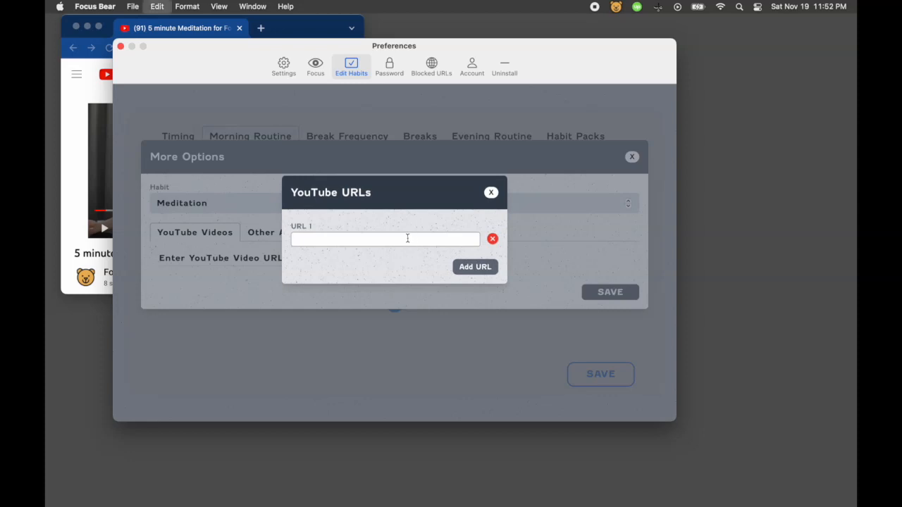
{"action": "left_click", "coordinate": [407, 239]}
{"action": "key", "text": "super+v"}
{"action": "left_click", "coordinate": [473, 266]}
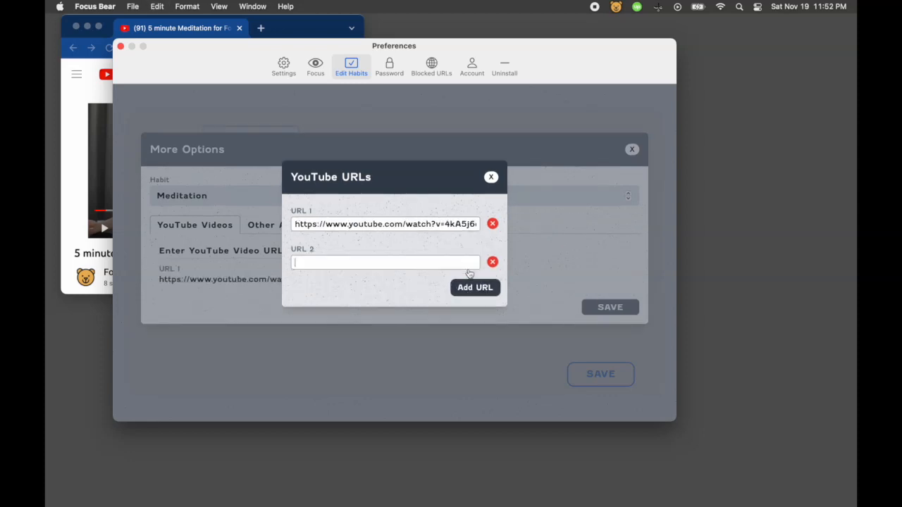
{"action": "left_click", "coordinate": [491, 177]}
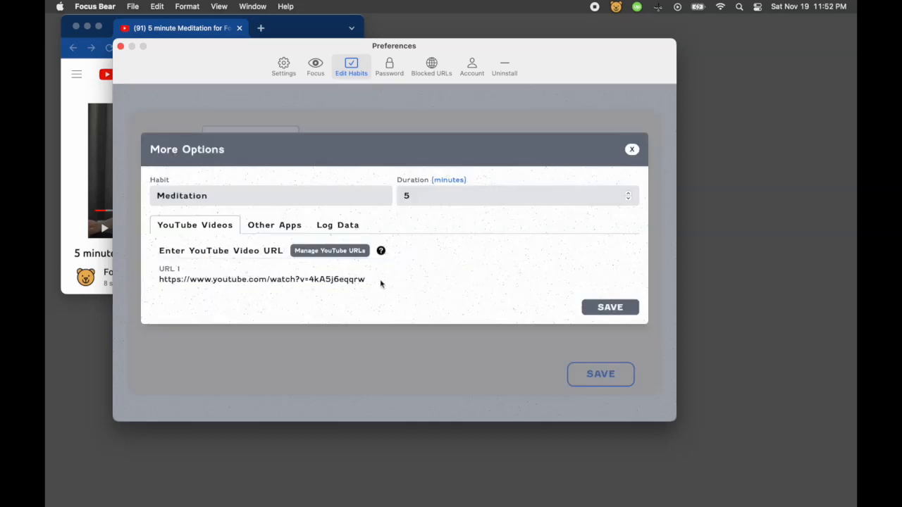
{"action": "left_click", "coordinate": [598, 307]}
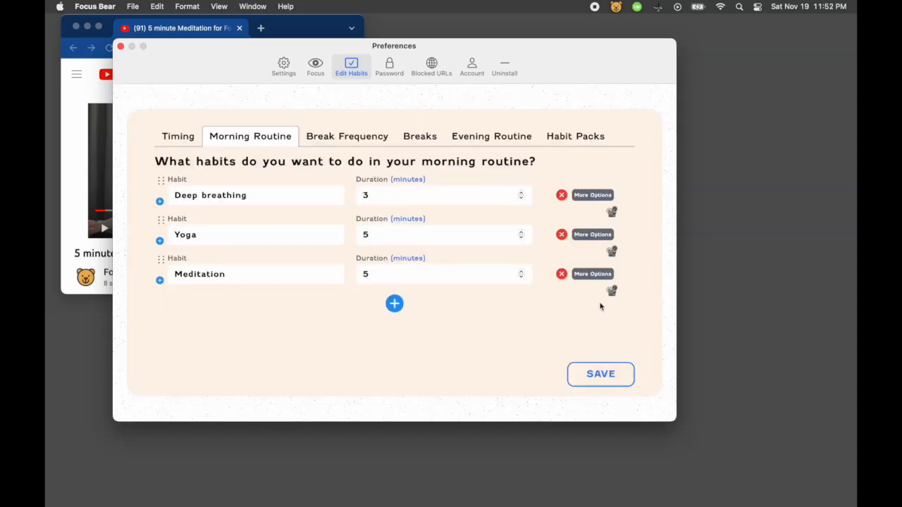
Set the evening routine durations to 5 minutes for Journal about day, 3 for Tidy up desk and 5 for the to-do planning habit.
{"action": "left_click", "coordinate": [492, 138]}
{"action": "left_click", "coordinate": [374, 193]}
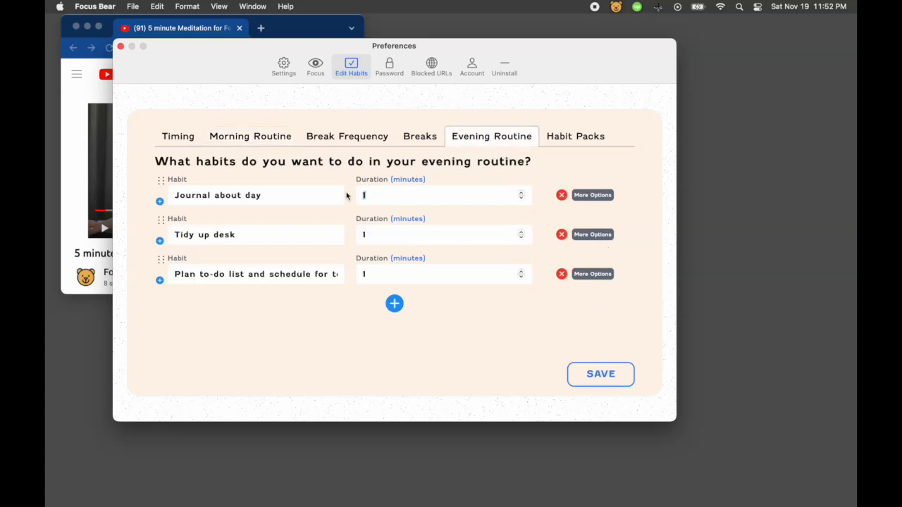
{"action": "key", "text": "BackSpace"}
{"action": "type", "text": "5"}
{"action": "left_click", "coordinate": [372, 234]}
{"action": "key", "text": "BackSpace"}
{"action": "type", "text": "3"}
{"action": "left_click", "coordinate": [375, 274]}
{"action": "key", "text": "BackSpace"}
{"action": "type", "text": "5"}
Save and confirm the habit changes, and start the 1 minute Push up break when it is offered.
{"action": "left_click", "coordinate": [591, 371]}
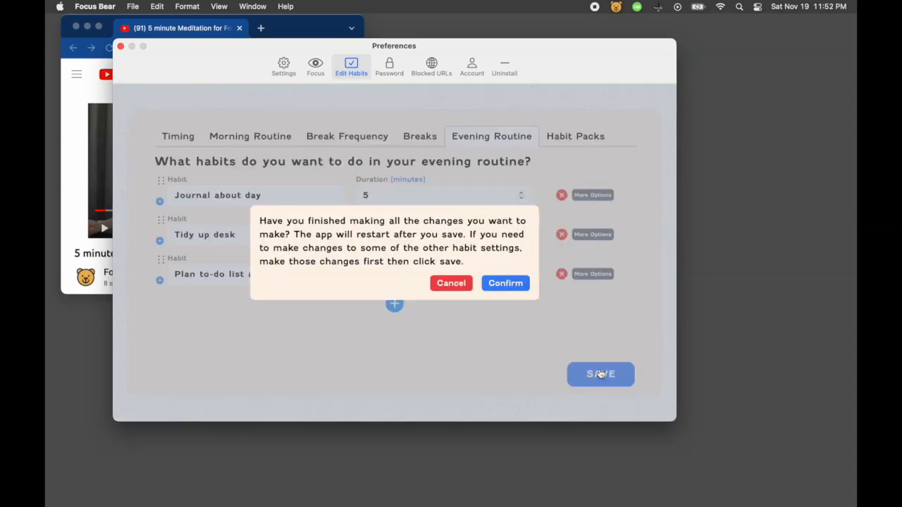
{"action": "left_click", "coordinate": [517, 289]}
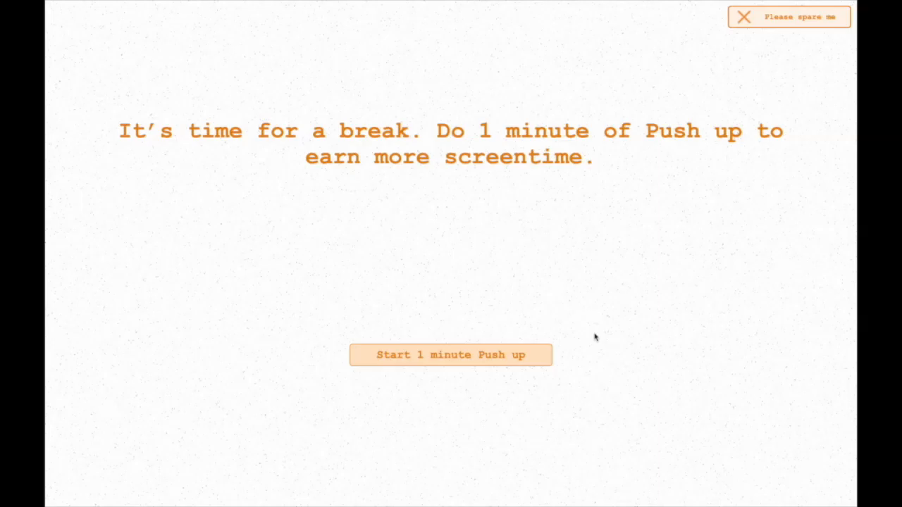
{"action": "left_click", "coordinate": [539, 363]}
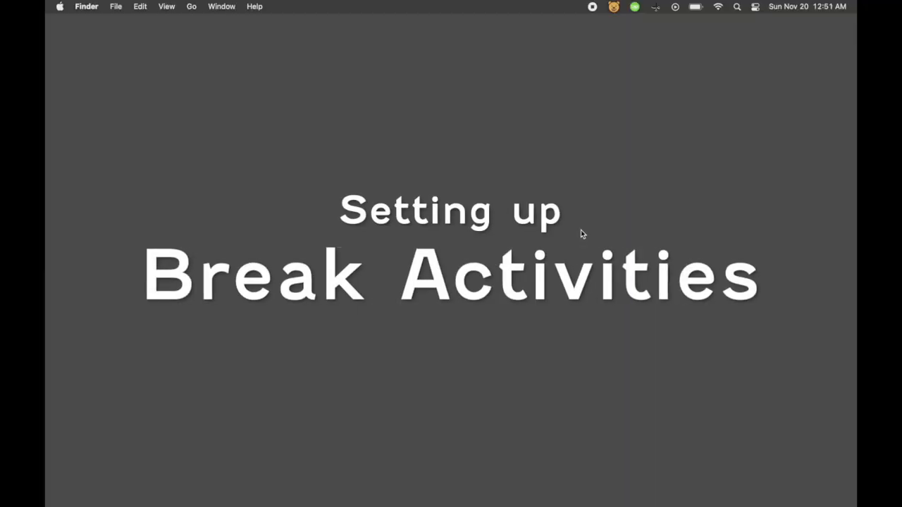
Open the Edit Habits preferences and set the micro break frequency to every 20 minutes.
{"action": "left_click", "coordinate": [613, 7]}
{"action": "left_click", "coordinate": [598, 79]}
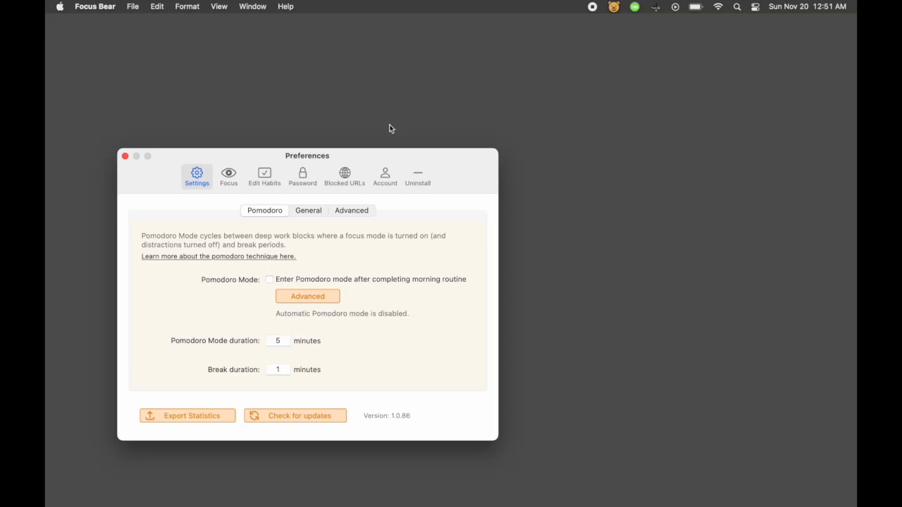
{"action": "left_click", "coordinate": [267, 176]}
{"action": "left_click_drag", "start_coordinate": [286, 165], "coordinate": [357, 72]}
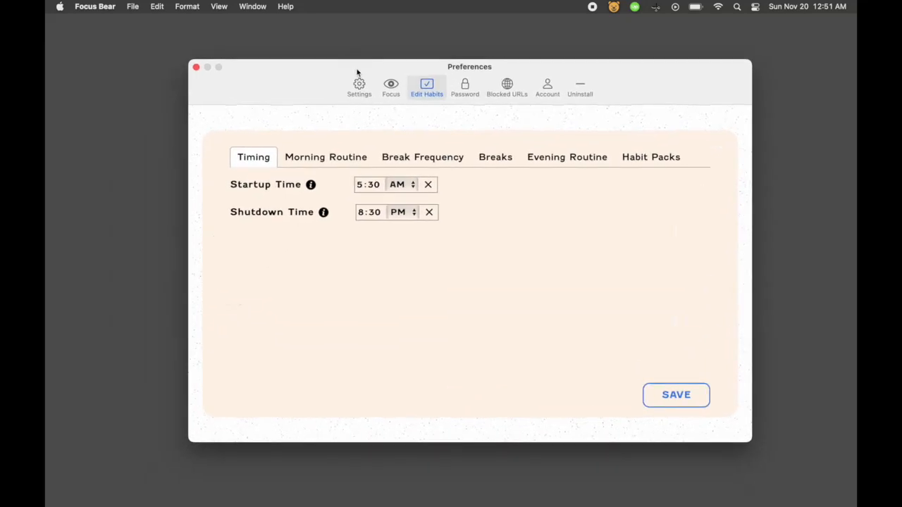
{"action": "left_click", "coordinate": [413, 158]}
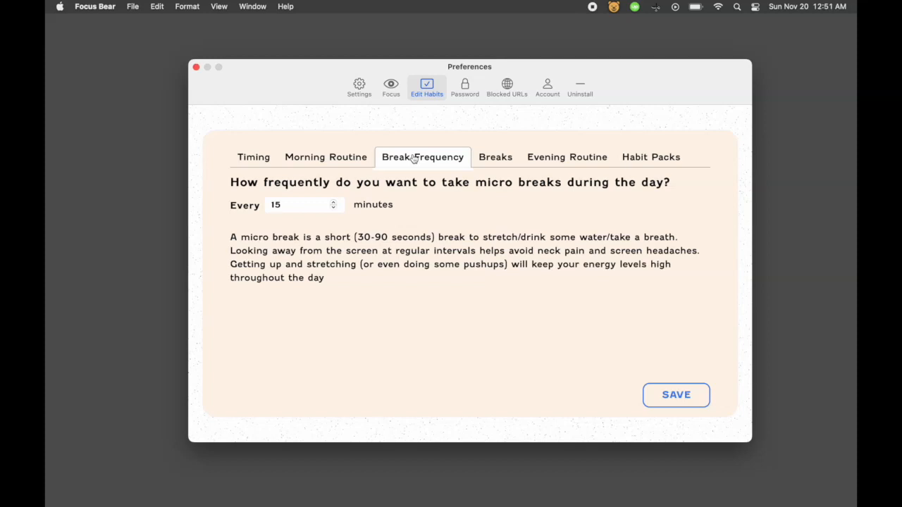
{"action": "left_click", "coordinate": [300, 207]}
{"action": "left_click", "coordinate": [334, 203]}
{"action": "left_click", "coordinate": [334, 203]}
{"action": "left_click", "coordinate": [334, 203]}
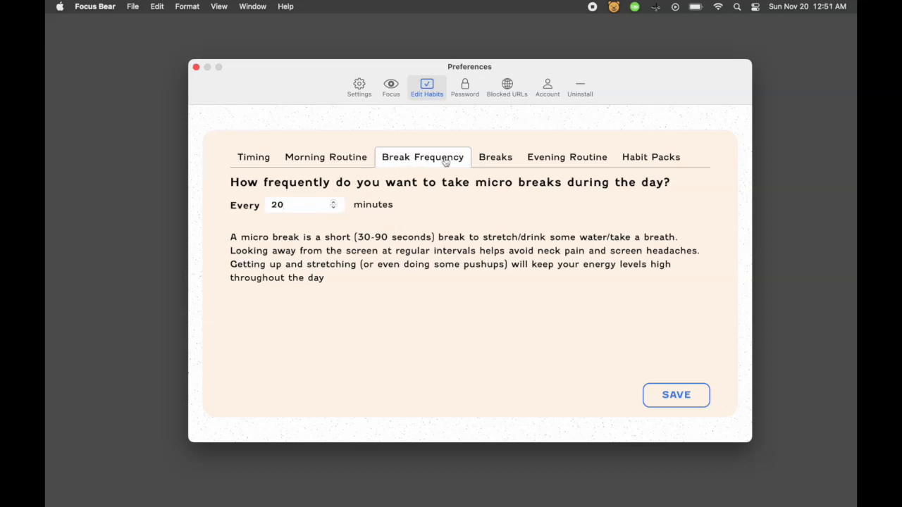
In the Micro-workout break activity's options, set the duration to 30 seconds and choose the Random choice type.
{"action": "left_click", "coordinate": [490, 163]}
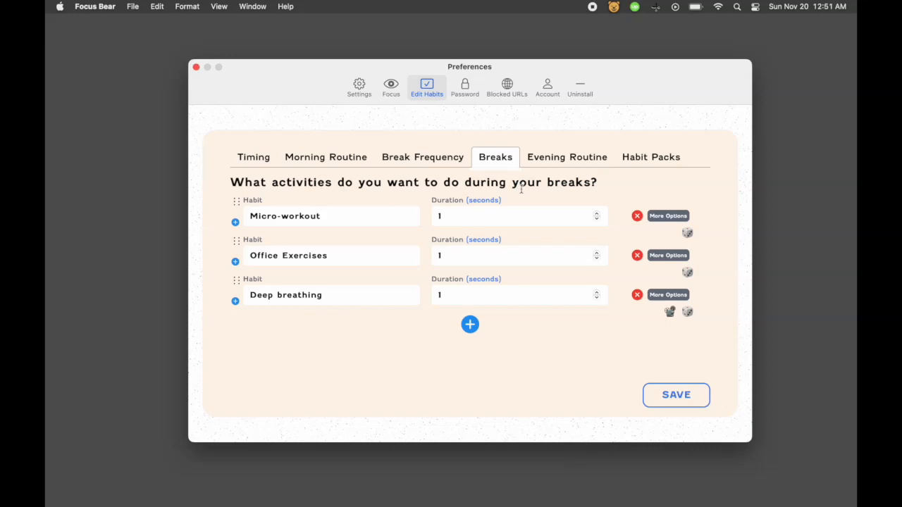
{"action": "left_click", "coordinate": [657, 219]}
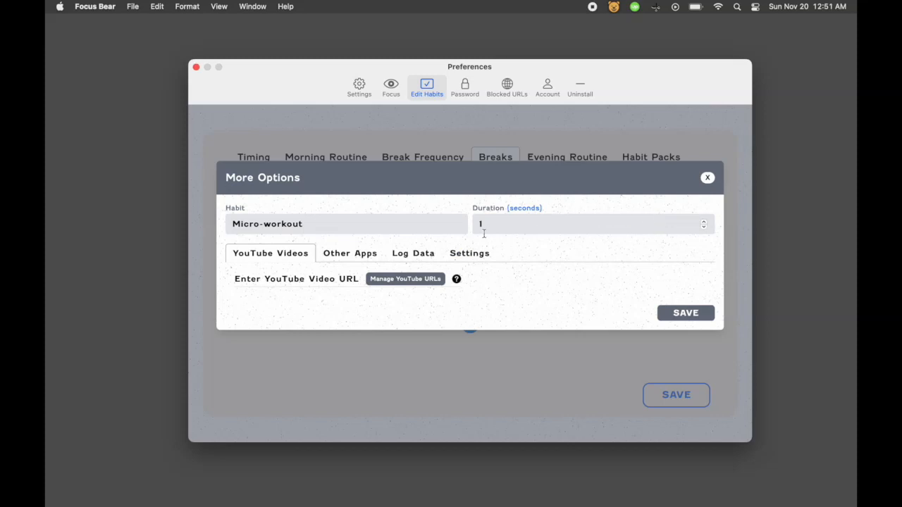
{"action": "left_click_drag", "start_coordinate": [489, 223], "coordinate": [464, 223]}
{"action": "type", "text": "30"}
{"action": "left_click", "coordinate": [477, 257]}
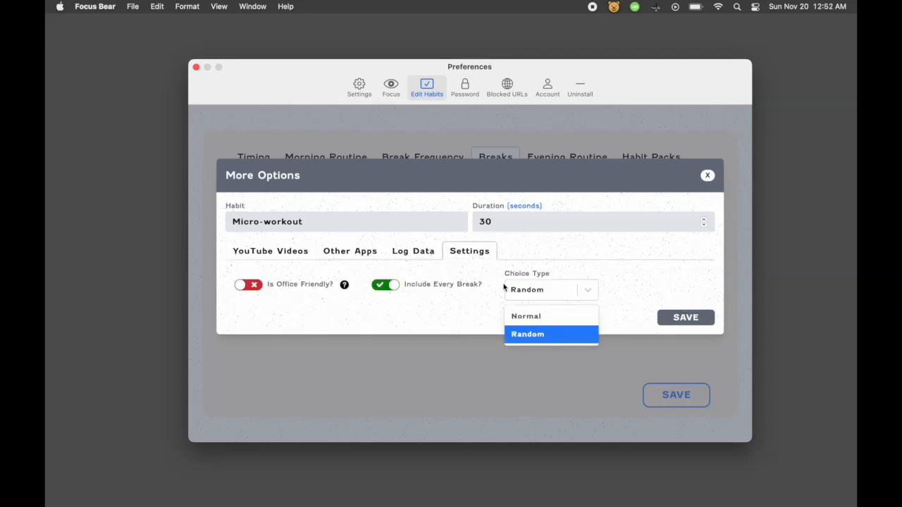
{"action": "left_click", "coordinate": [527, 336]}
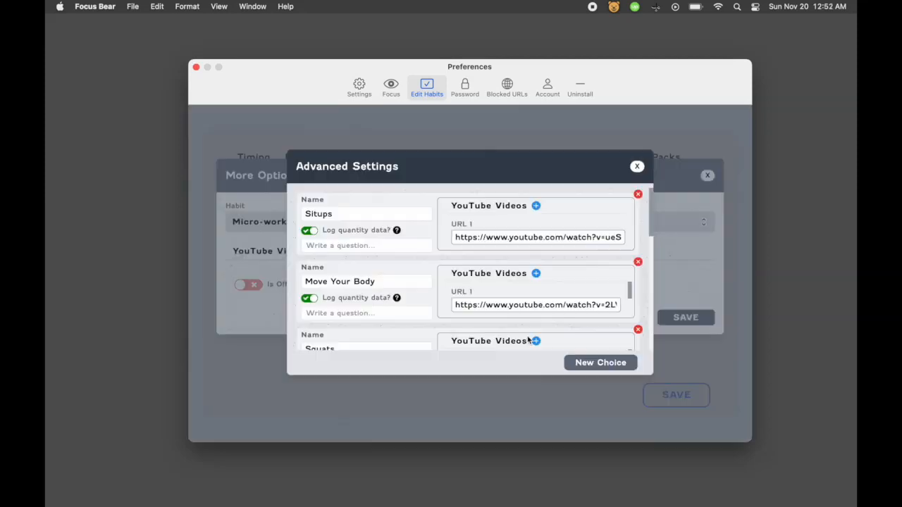
Add a choice named Pushups at the end of the Micro-workout activity's advanced settings.
{"action": "left_click_drag", "start_coordinate": [650, 224], "coordinate": [652, 349]}
{"action": "left_click", "coordinate": [398, 304]}
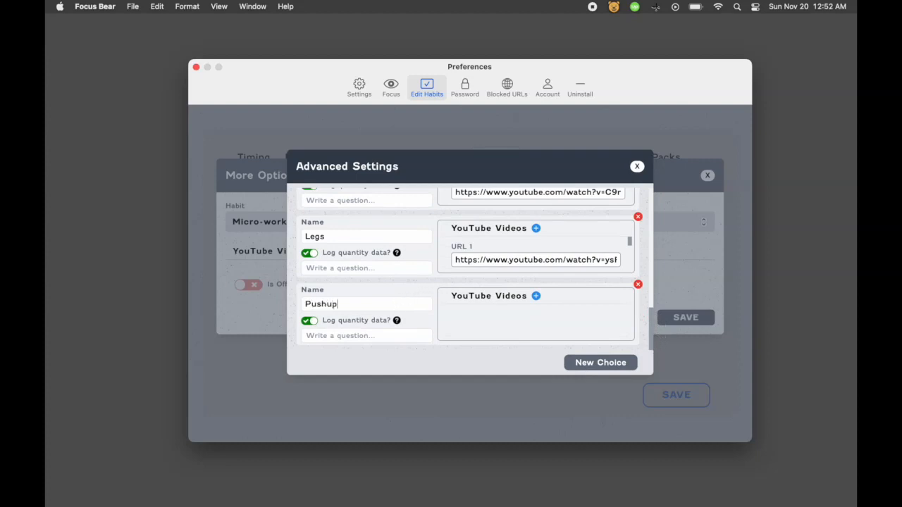
{"action": "mouse_move", "coordinate": [398, 322]}
Add an empty YouTube URL to the Pushups choice and copy the 30 seconds of push-ups video's address from Chrome.
{"action": "left_click", "coordinate": [535, 297]}
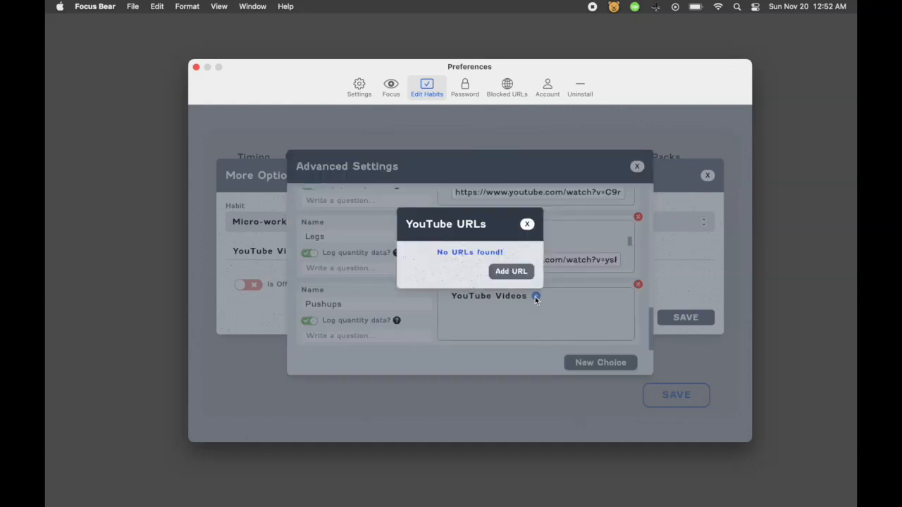
{"action": "left_click", "coordinate": [523, 276]}
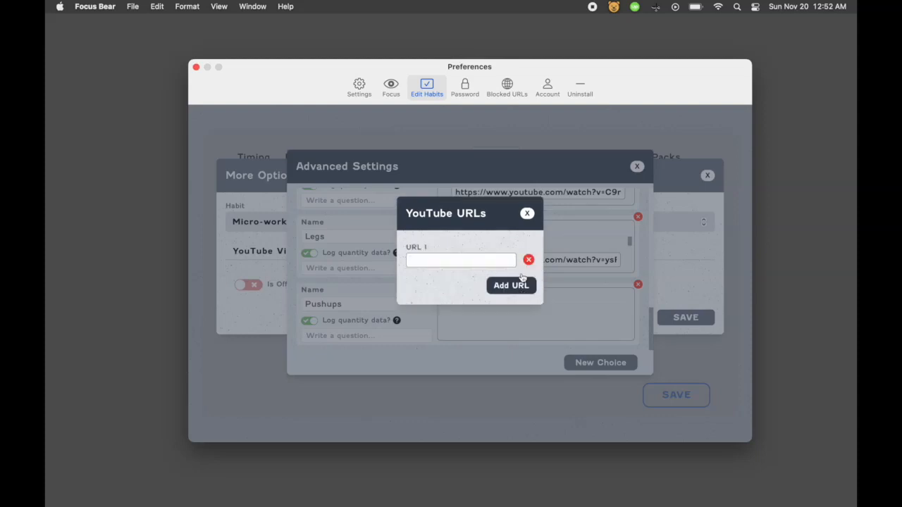
{"action": "mouse_move", "coordinate": [634, 501]}
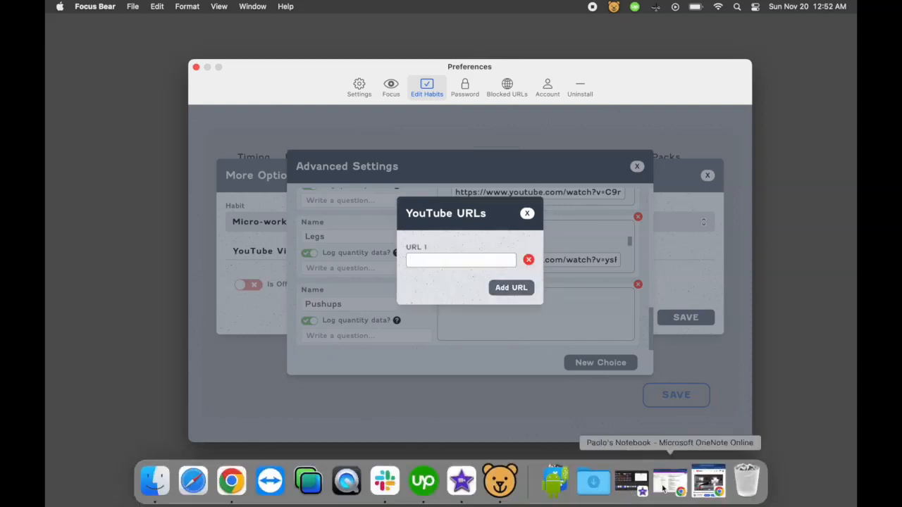
{"action": "left_click", "coordinate": [706, 483]}
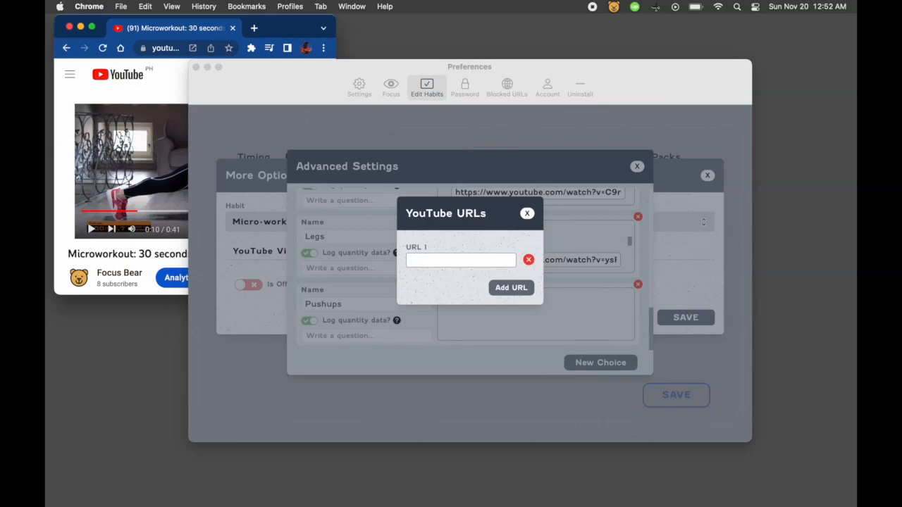
{"action": "left_click_drag", "start_coordinate": [229, 79], "coordinate": [409, 143]}
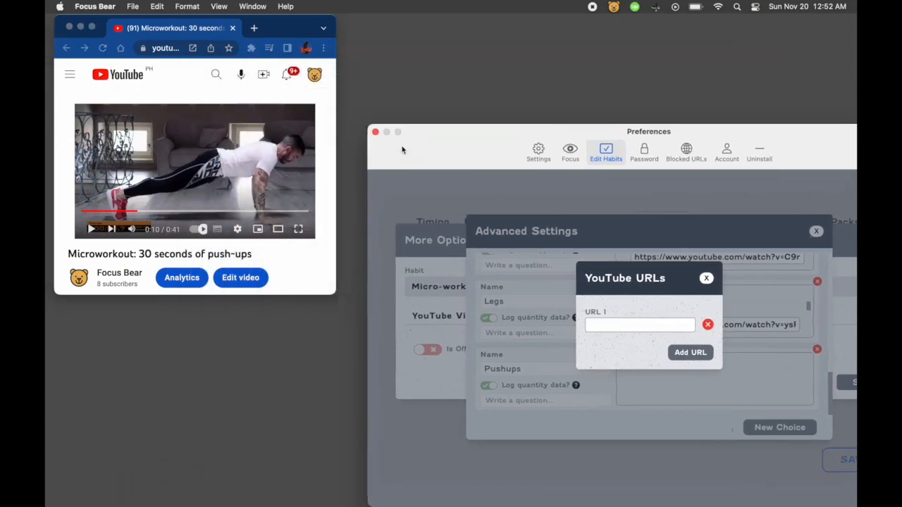
{"action": "left_click", "coordinate": [162, 49]}
{"action": "right_click", "coordinate": [162, 50]}
{"action": "left_click", "coordinate": [183, 141]}
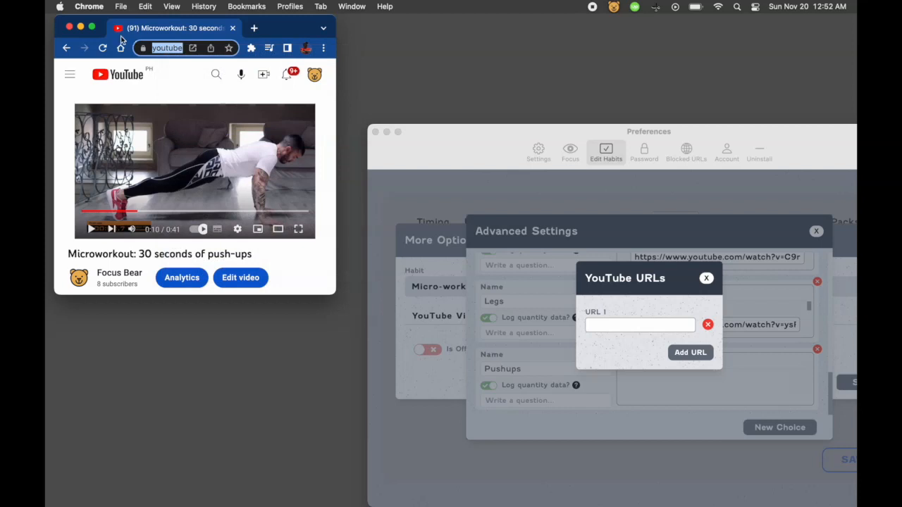
Return to Focus Bear and paste the copied link as the first YouTube URL of the Pushups choice.
{"action": "left_click", "coordinate": [80, 27]}
{"action": "left_click_drag", "start_coordinate": [445, 151], "coordinate": [212, 45]}
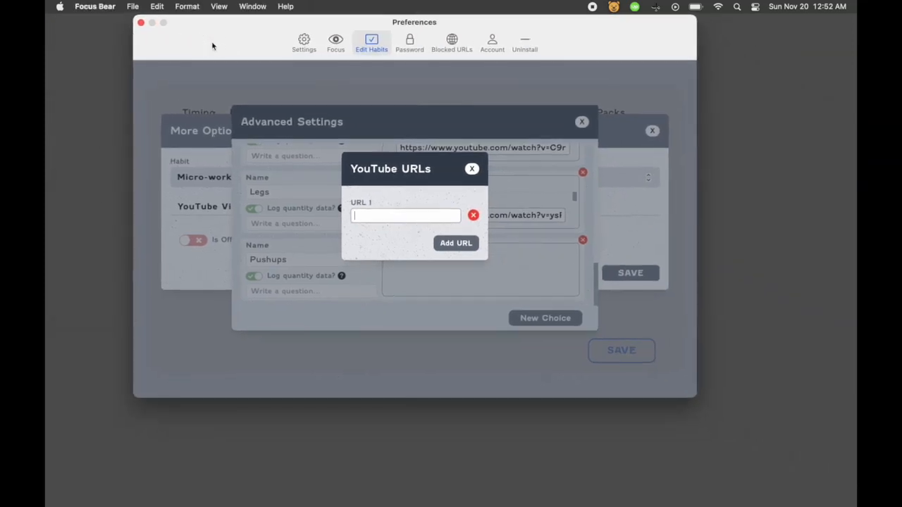
{"action": "left_click", "coordinate": [373, 216]}
{"action": "key", "text": "super+v"}
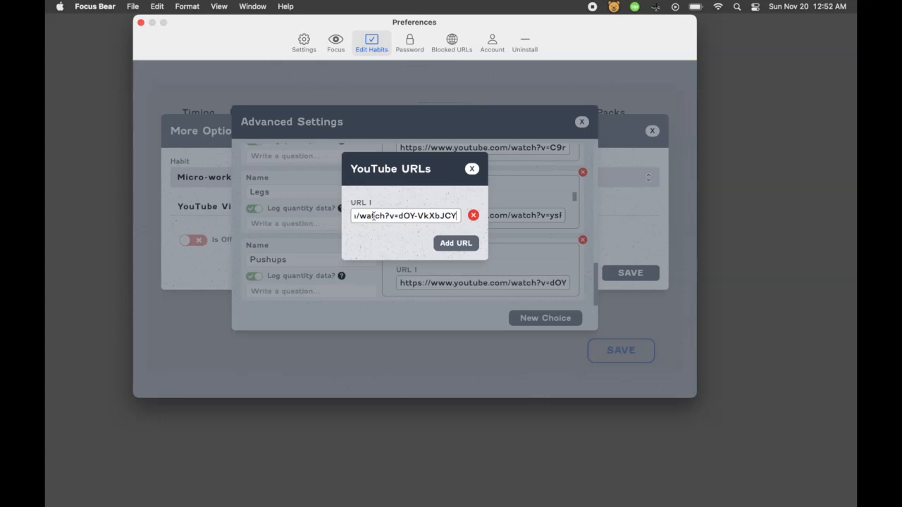
{"action": "left_click", "coordinate": [442, 245]}
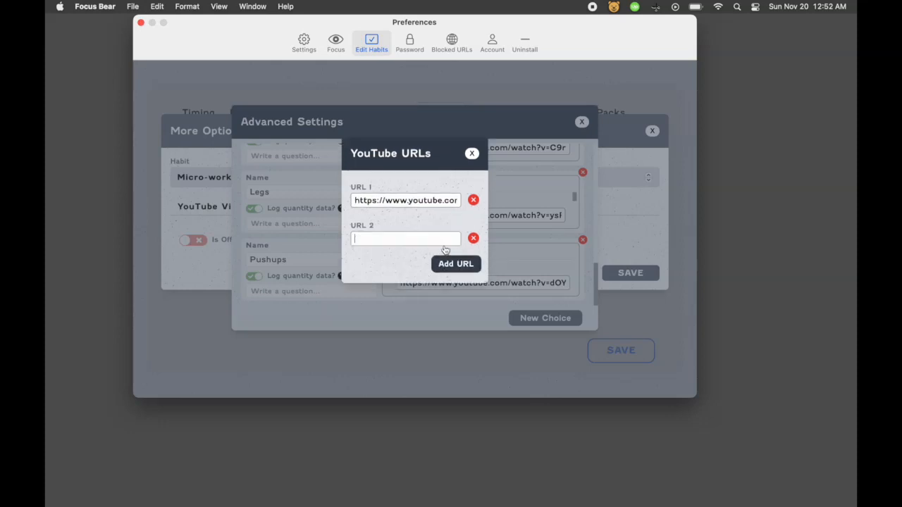
{"action": "left_click", "coordinate": [472, 154]}
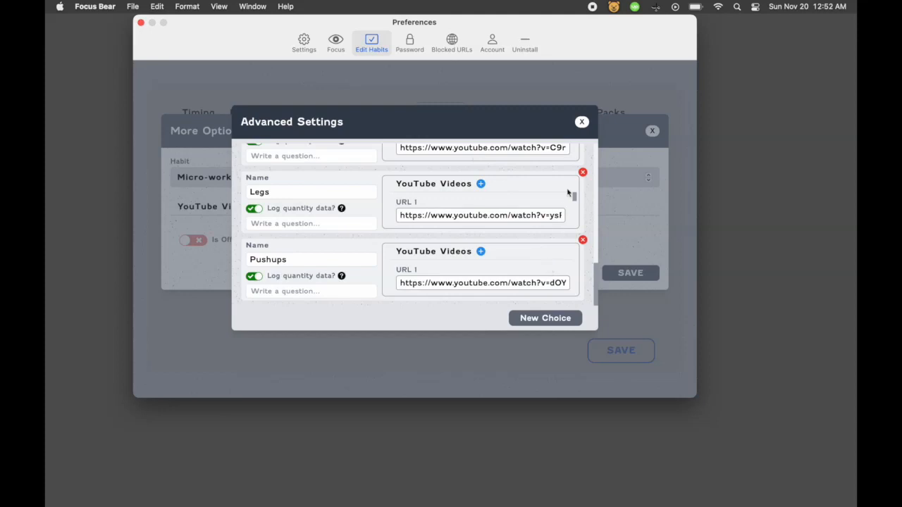
Close the advanced settings, save the Micro-workout options, and save and confirm all habit changes.
{"action": "left_click", "coordinate": [582, 121]}
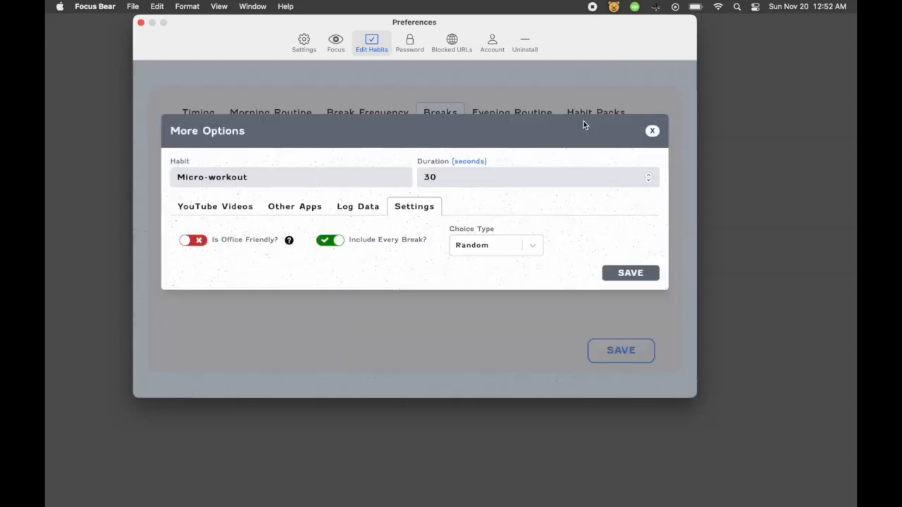
{"action": "left_click", "coordinate": [620, 274]}
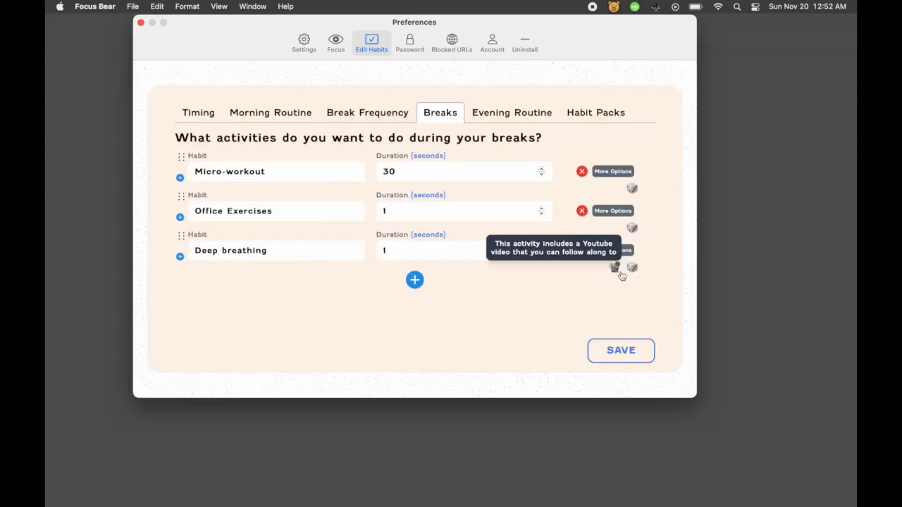
{"action": "left_click", "coordinate": [618, 351]}
{"action": "left_click", "coordinate": [532, 264]}
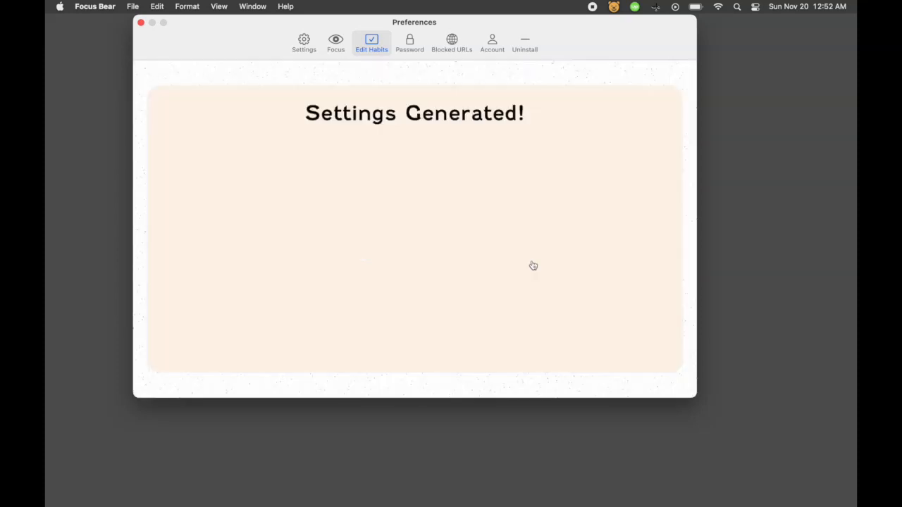